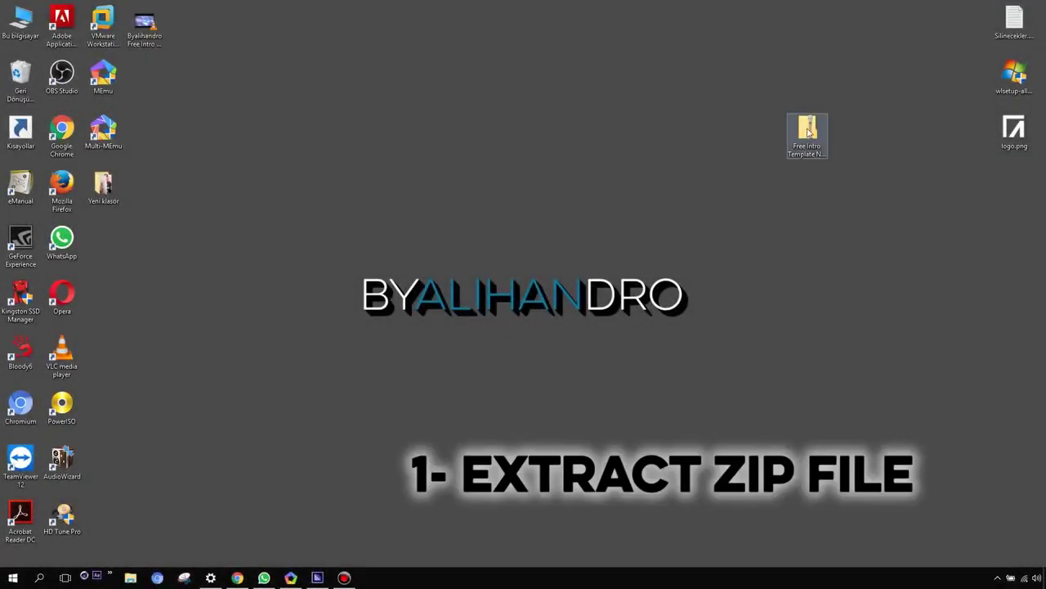
- Extract the Free Intro Template zip on the desktop to 'Free Intro Template N7 Byalihandro'
click(803, 149)
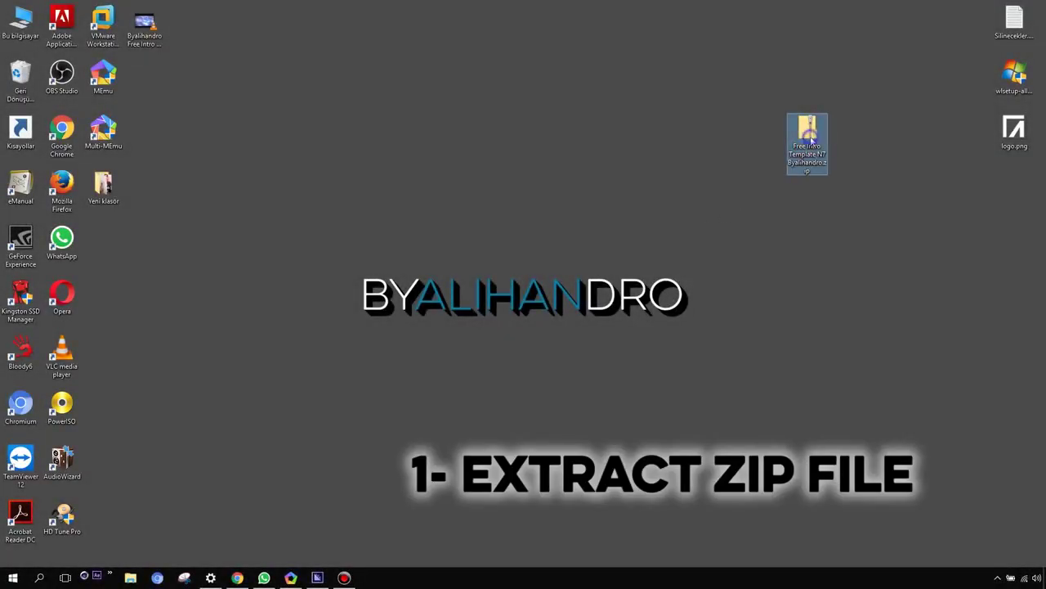
right_click(811, 138)
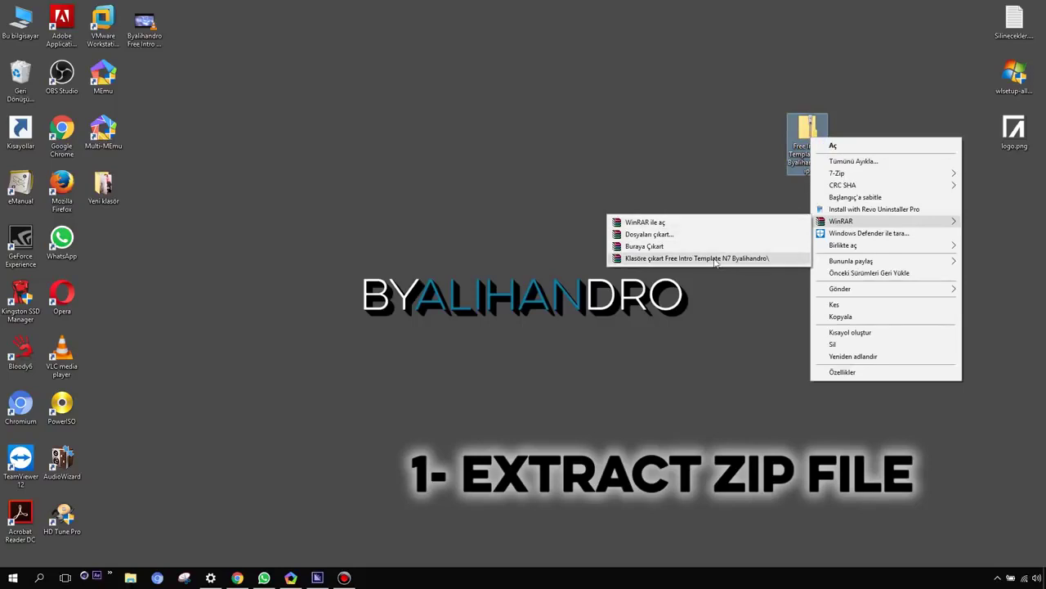
click(709, 259)
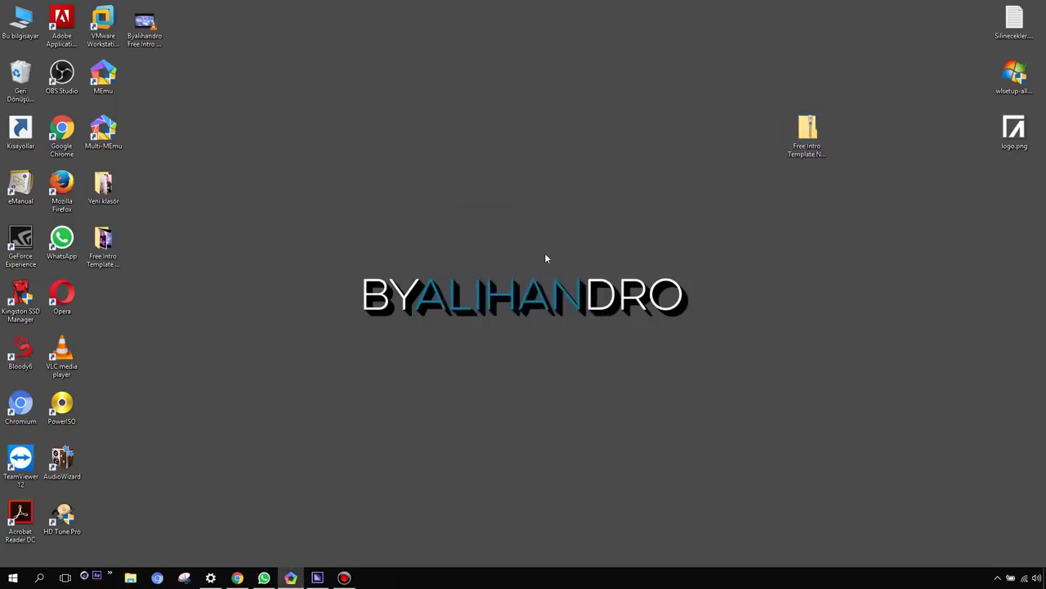
- Install the Red Circle font from Font.ttf, then select 1 - C4D Part.c4d to open it
double_click(103, 241)
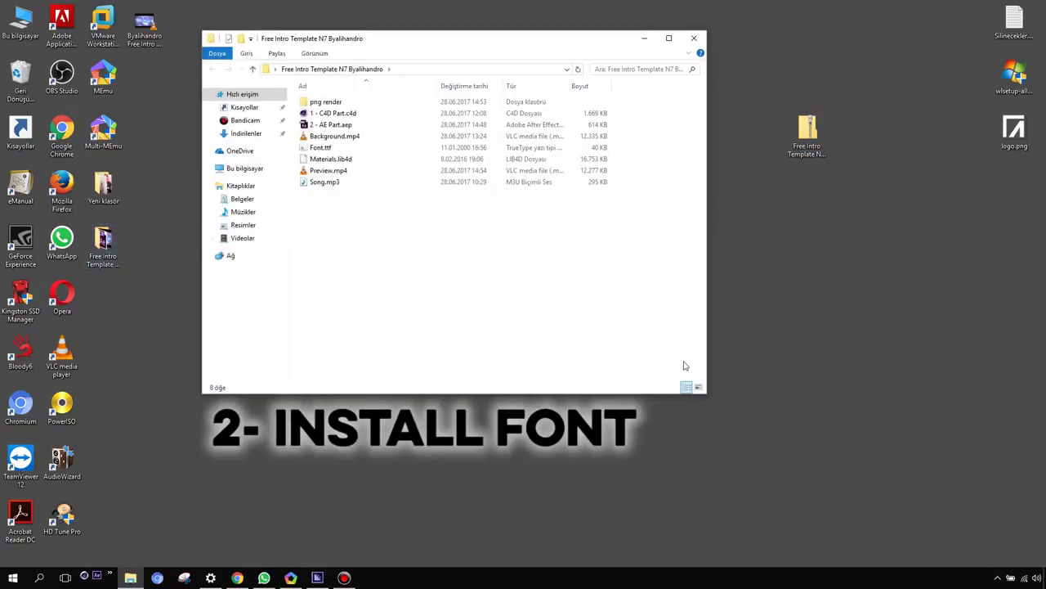
click(699, 386)
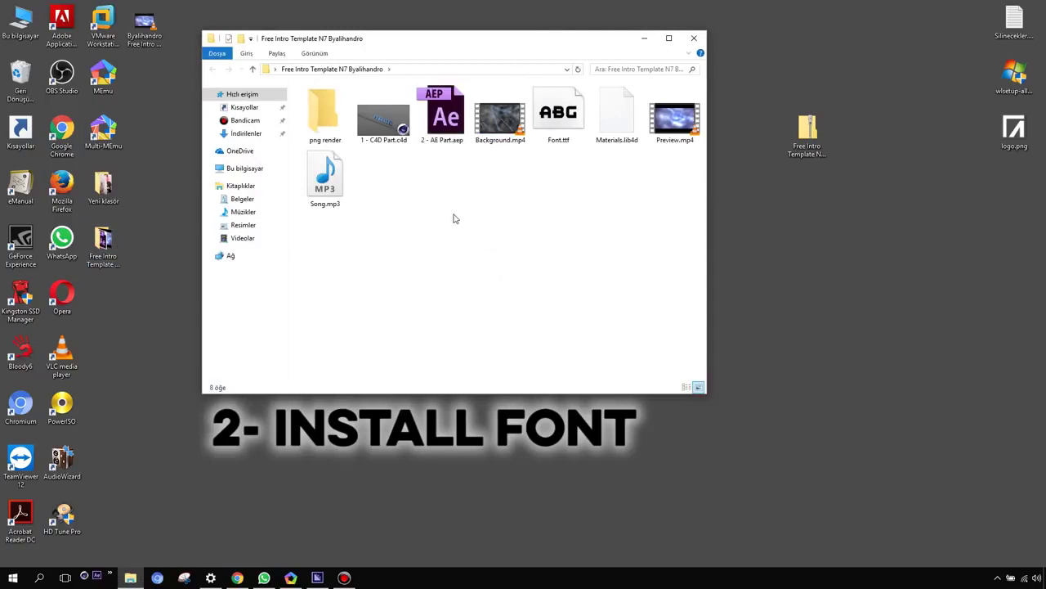
click(564, 121)
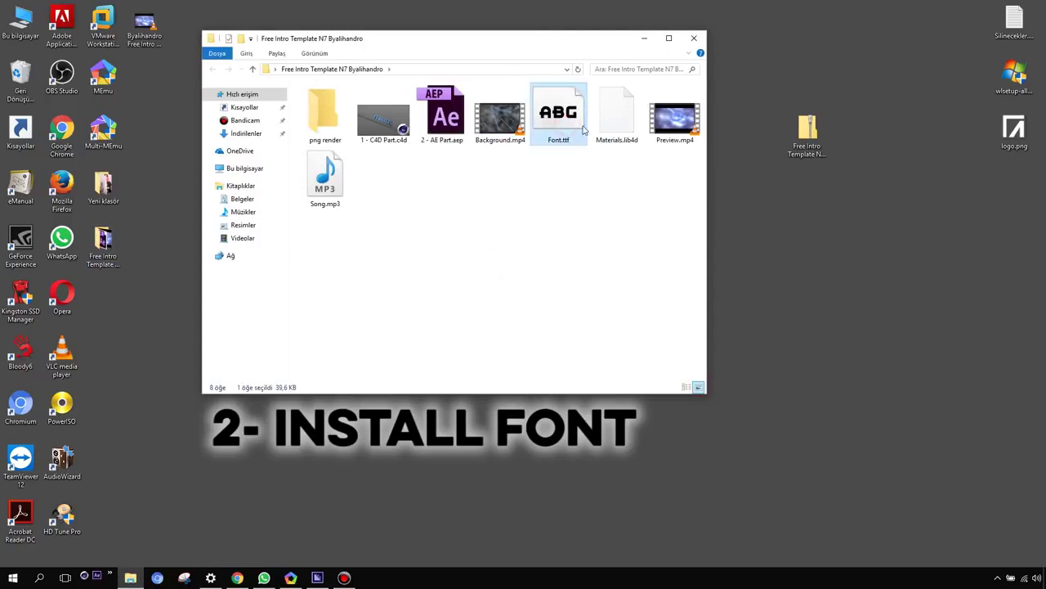
double_click(561, 122)
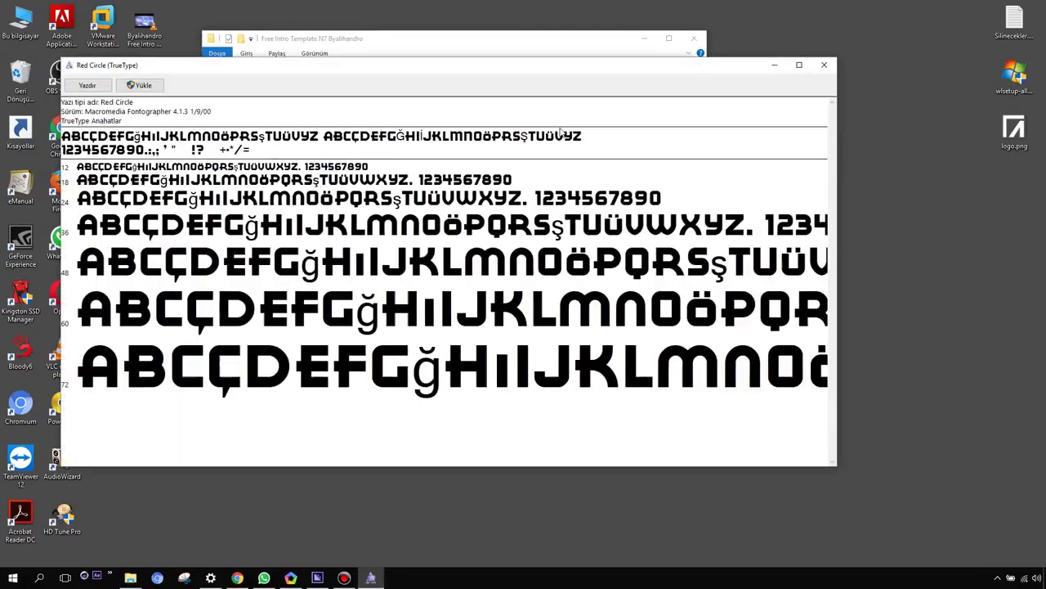
click(140, 85)
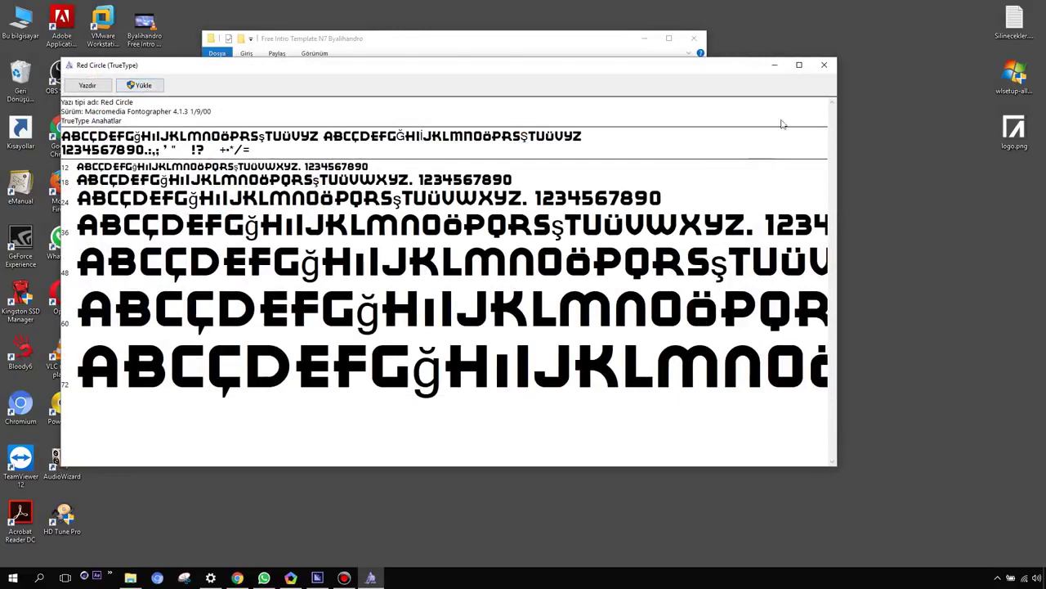
click(824, 64)
click(384, 125)
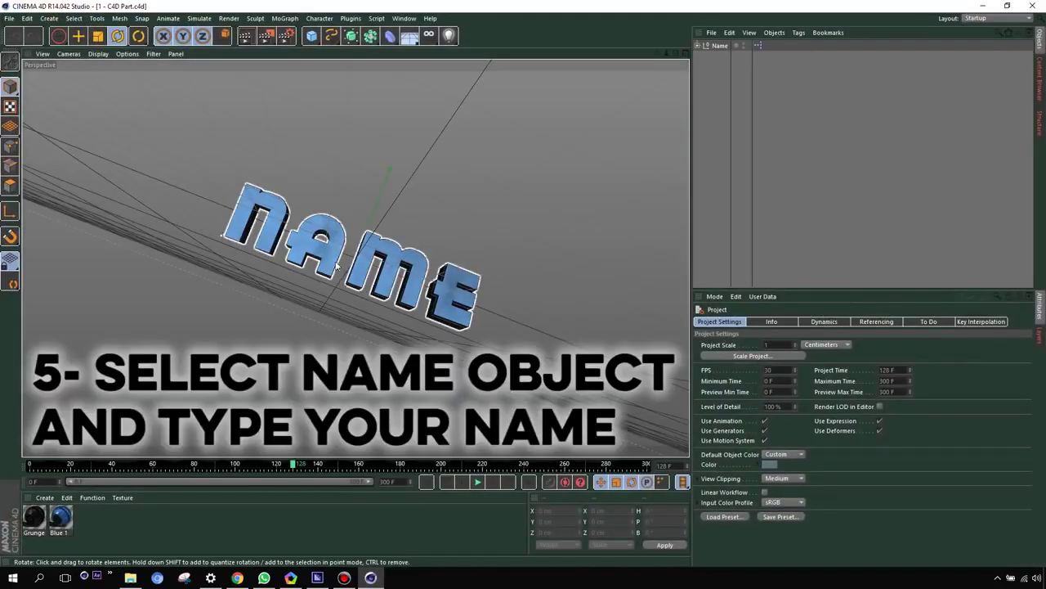
- Drag Materials.lib4d into Cinema 4D, check it in the Content Browser, then close the browser
click(131, 577)
click(613, 118)
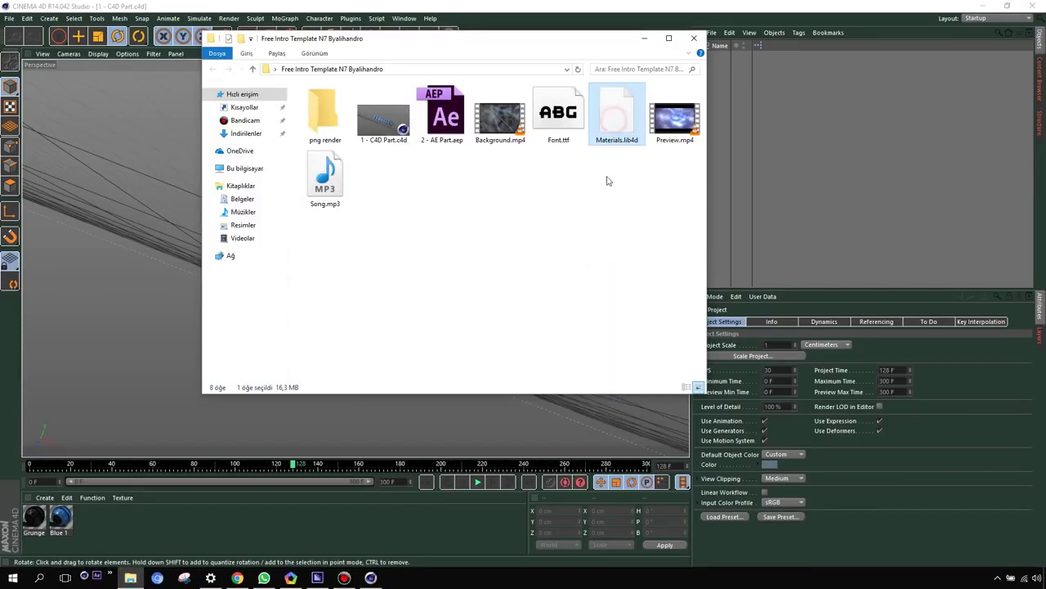
drag(592, 163, 163, 314)
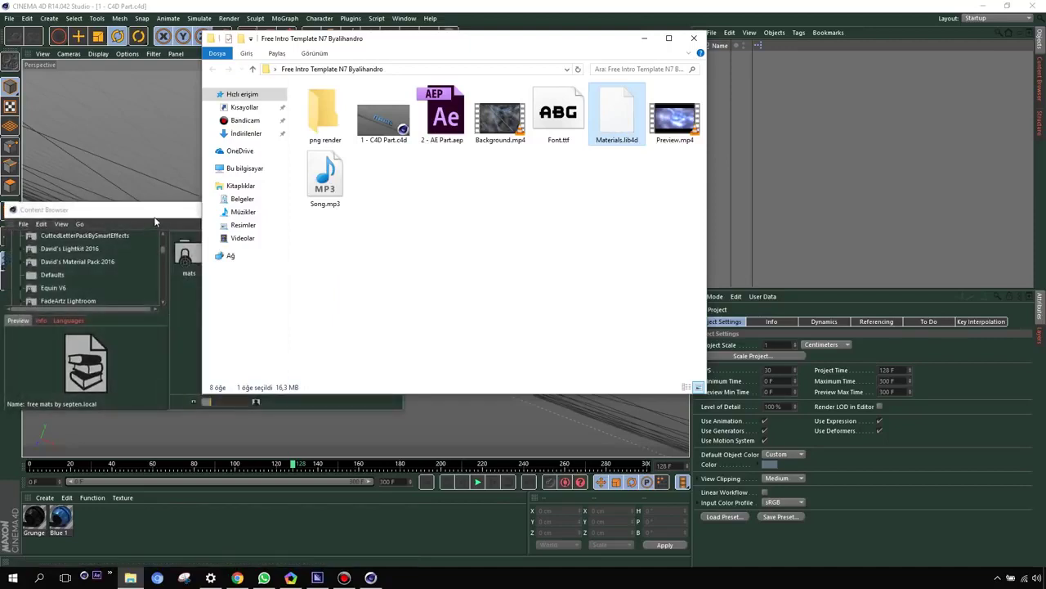
mouse_move(155, 214)
mouse_down()
mouse_move(568, 190)
mouse_move(551, 185)
mouse_up()
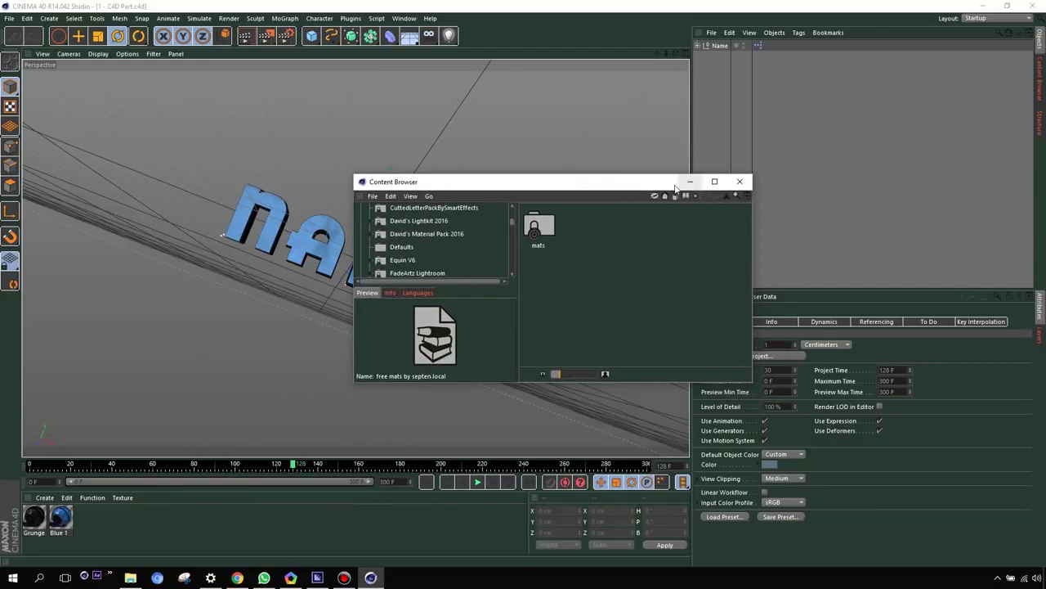
drag(695, 182, 817, 206)
click(861, 205)
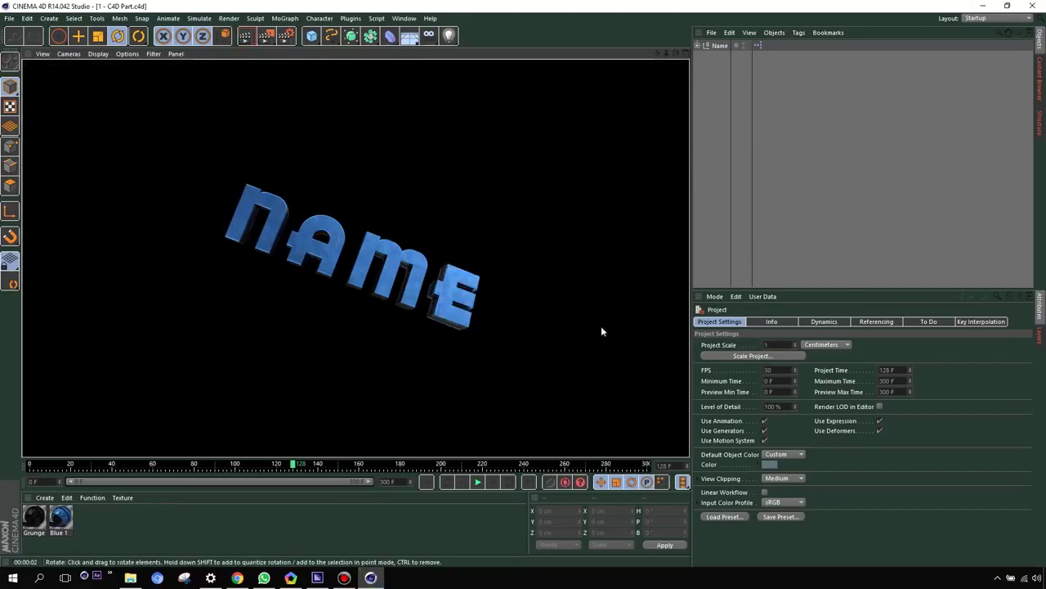
- Replace the Name null's text NAME with ALIHAN
click(719, 46)
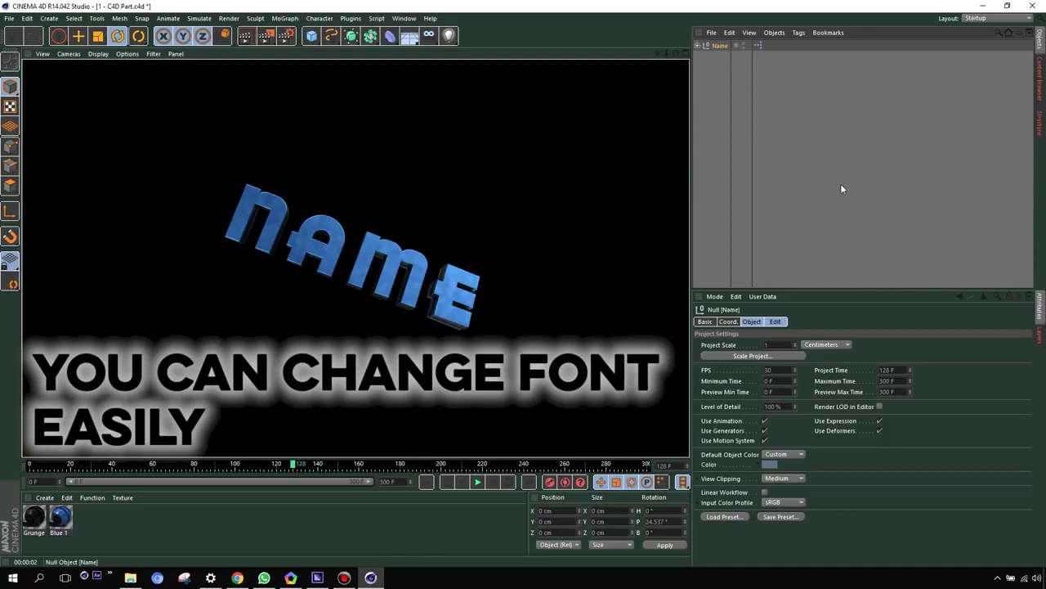
click(777, 323)
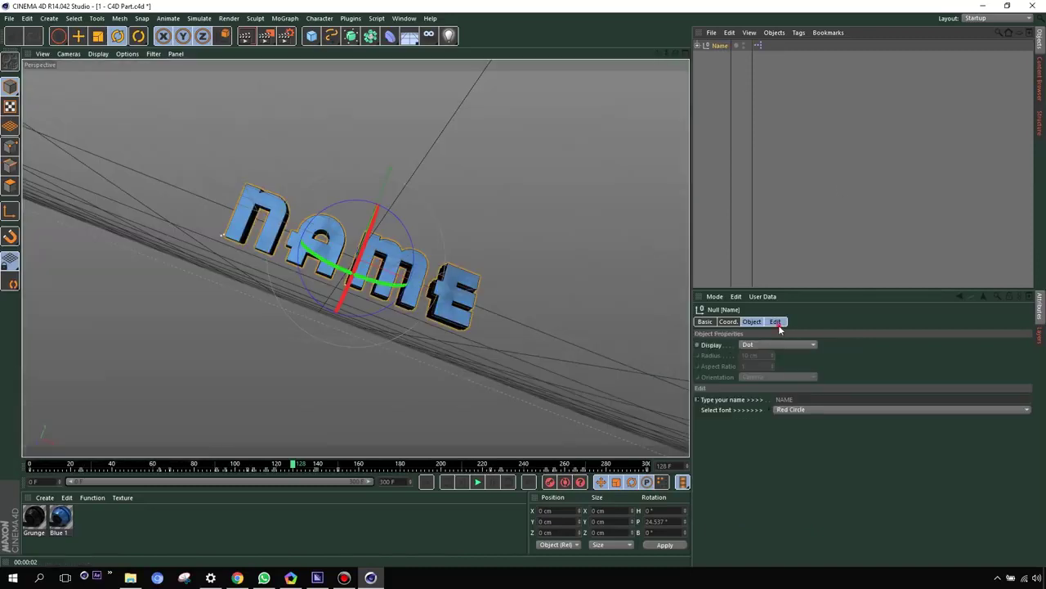
click(778, 323)
drag(795, 344, 770, 350)
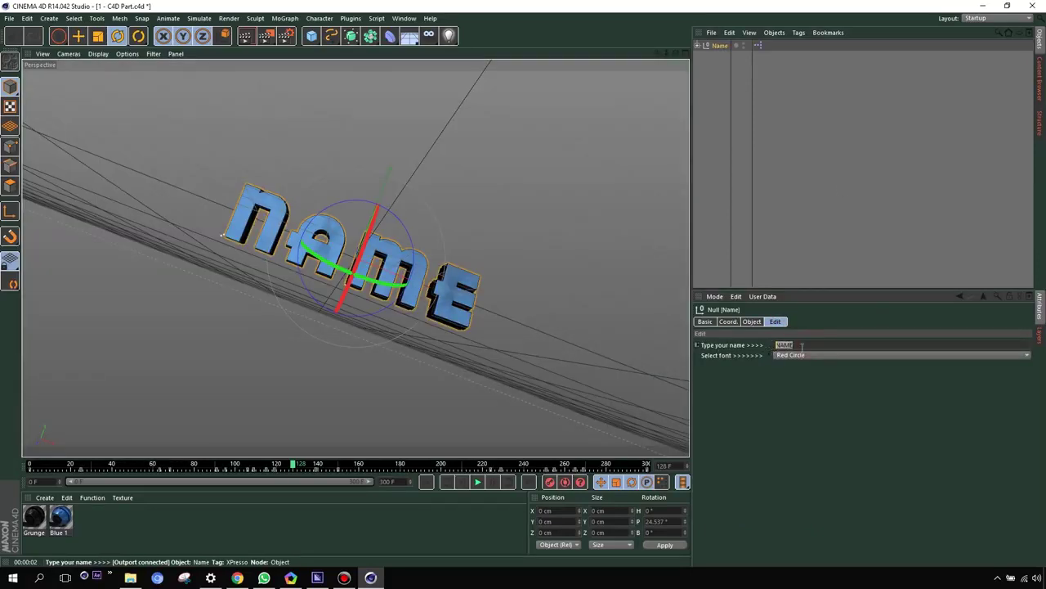
text(ALIHAN)
click(787, 396)
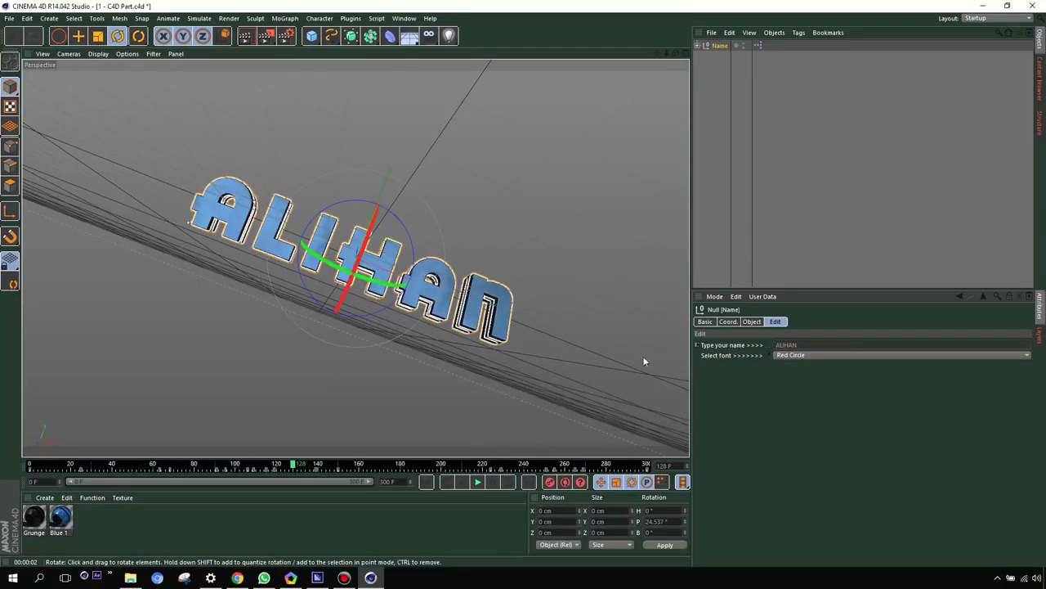
- Try the Reisenberg and another font, then return the text to Red Circle
click(805, 357)
click(828, 367)
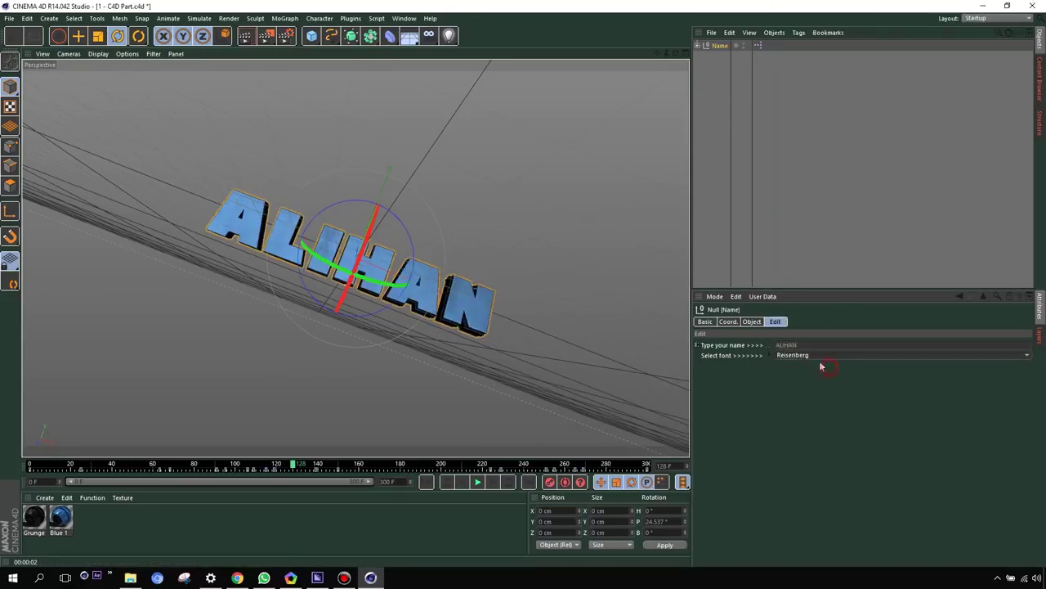
click(806, 356)
click(805, 357)
click(802, 355)
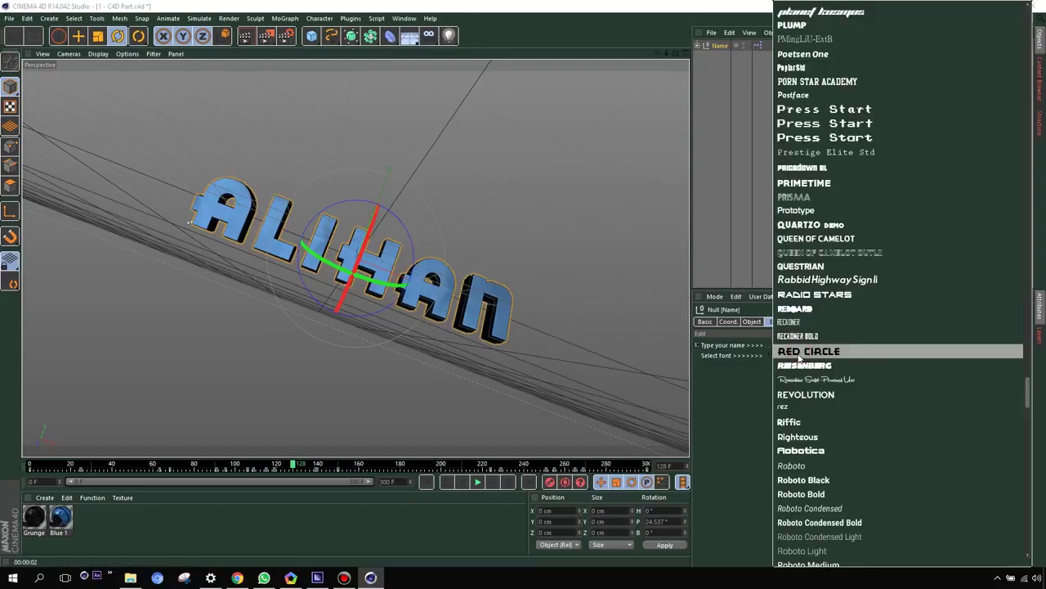
click(748, 372)
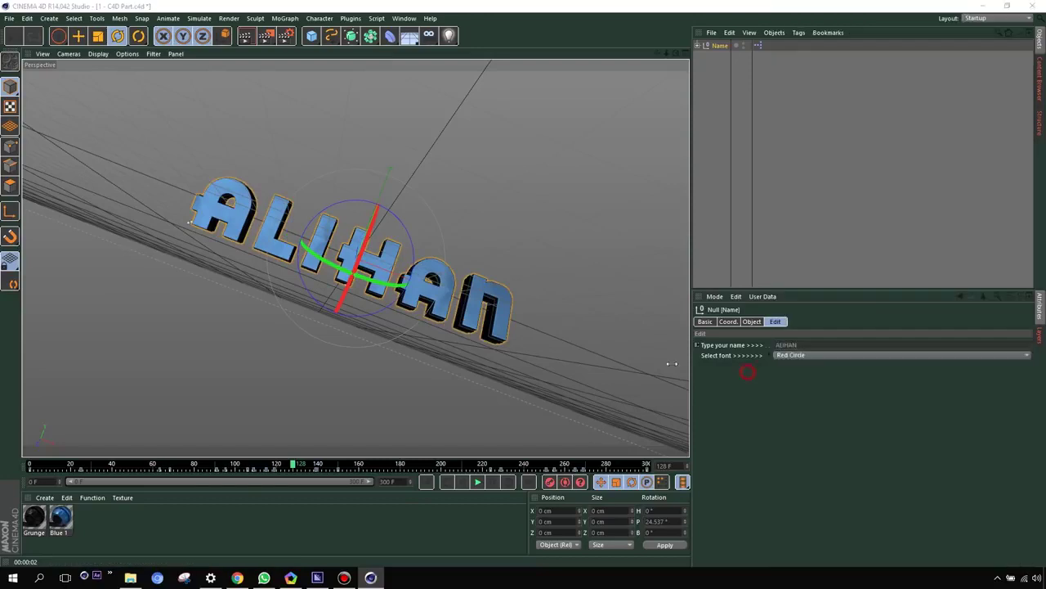
- In Render Settings > Save, create and open a new 'render' folder on the desktop
click(287, 36)
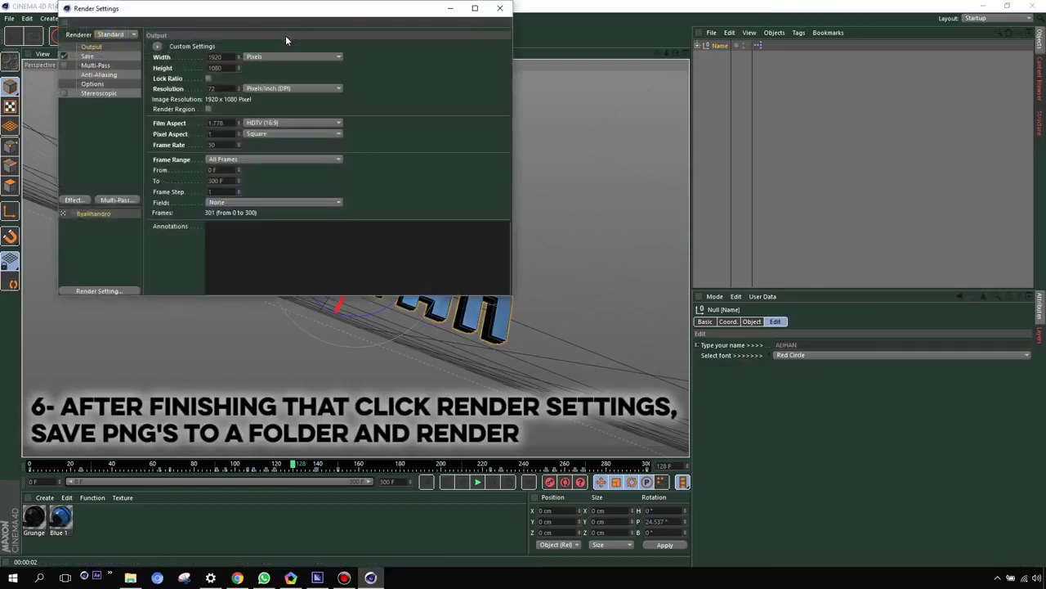
click(88, 56)
click(498, 66)
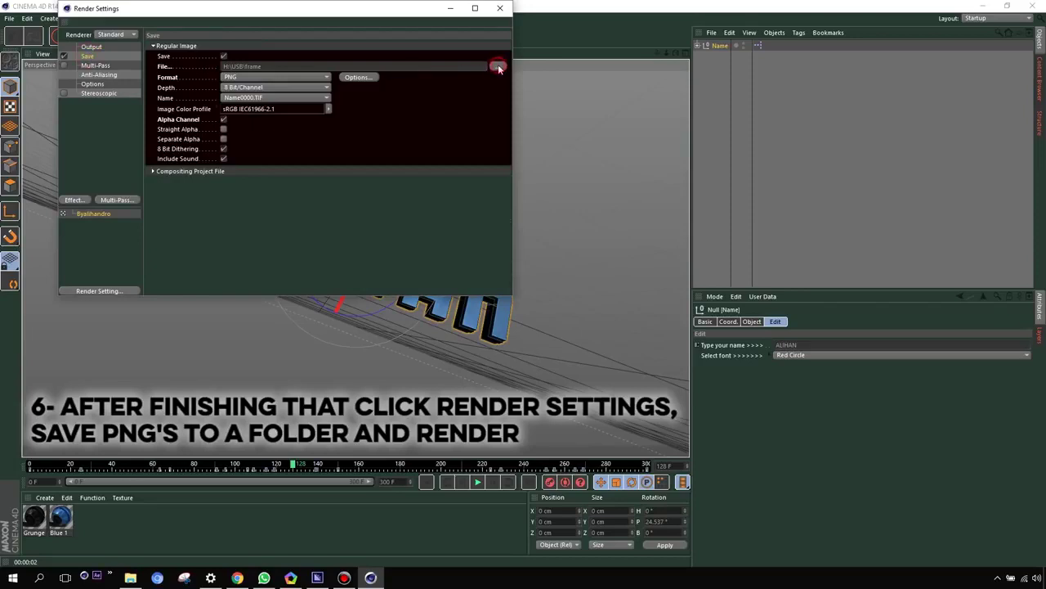
click(134, 43)
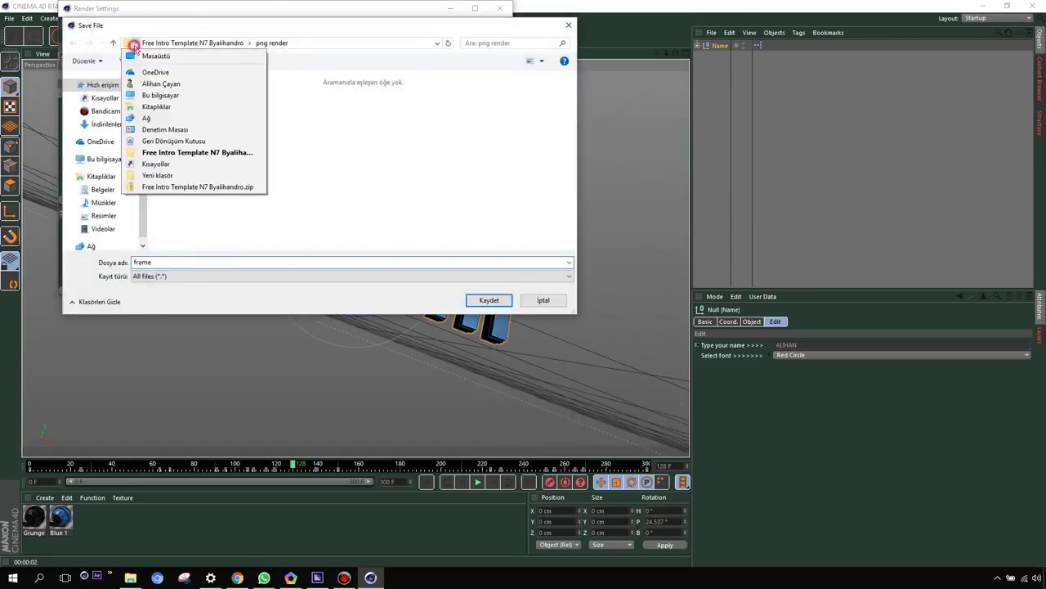
click(159, 49)
click(138, 61)
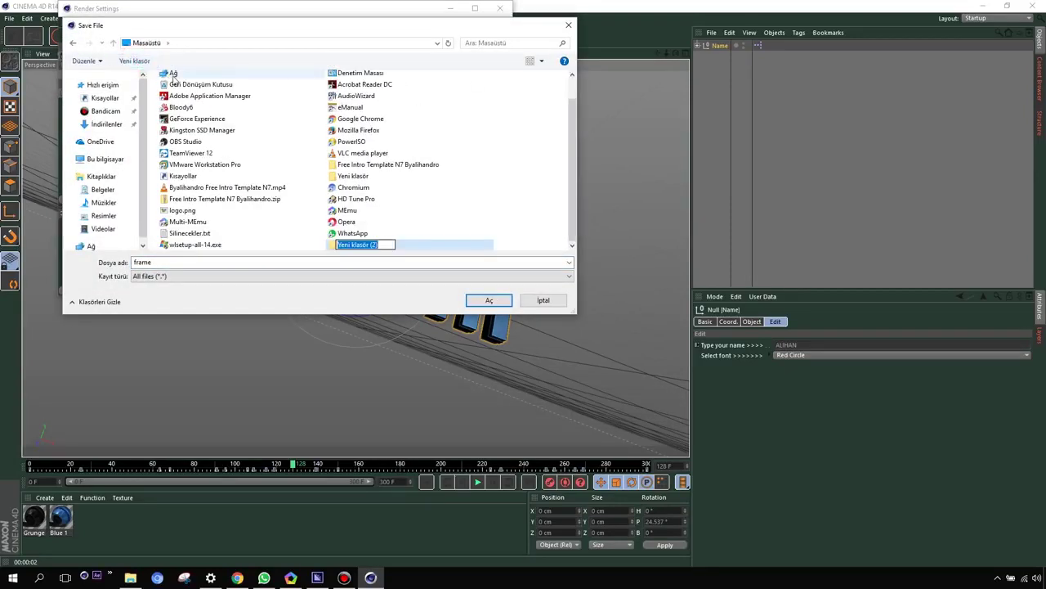
text(render)
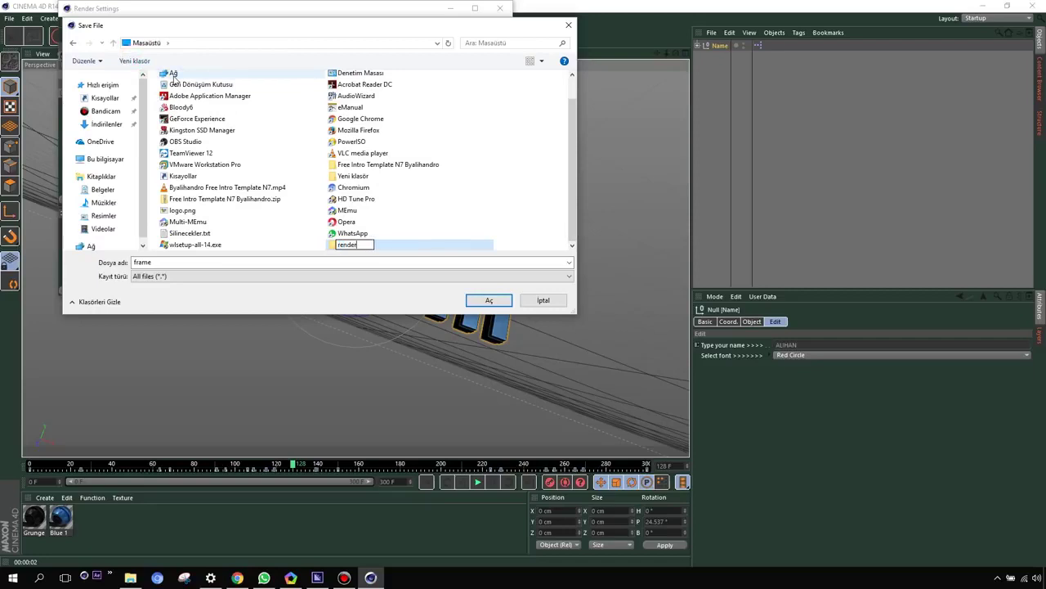
key(Return)
key(Return)
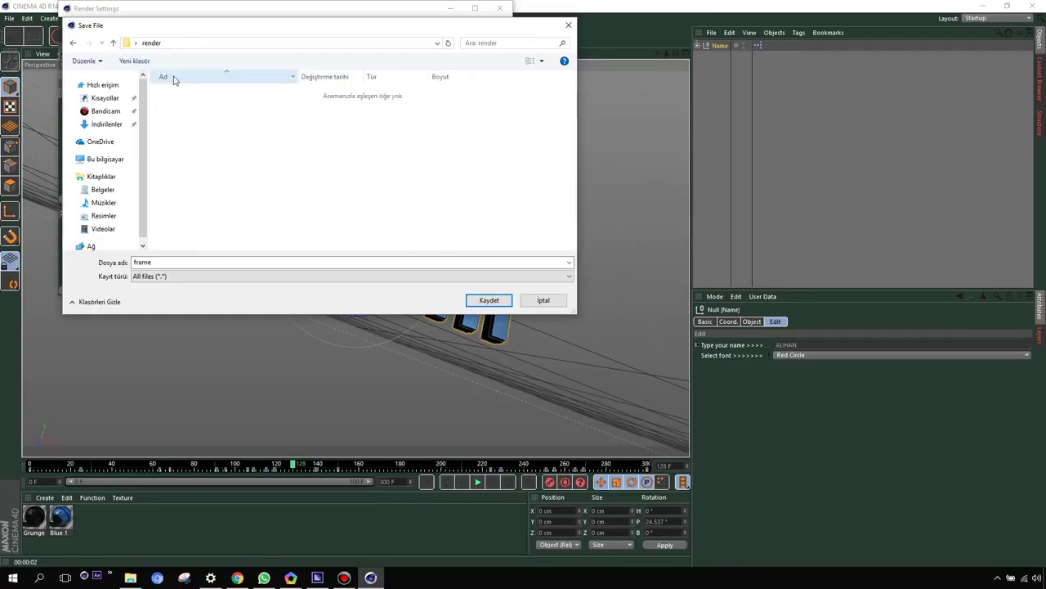
- Save the output as 'frame' in the render folder and render to the Picture Viewer
double_click(179, 261)
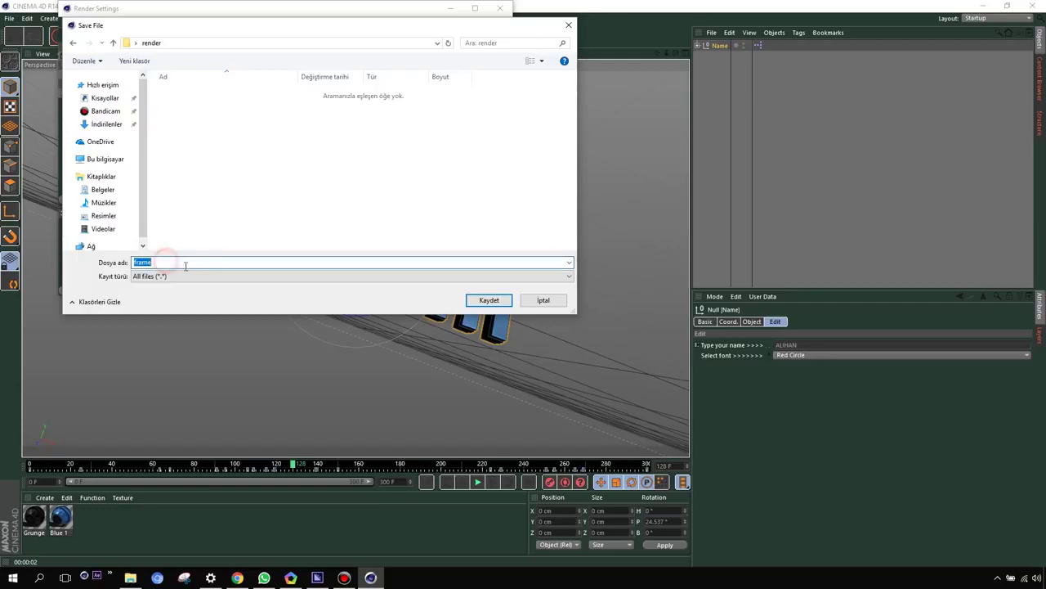
click(488, 300)
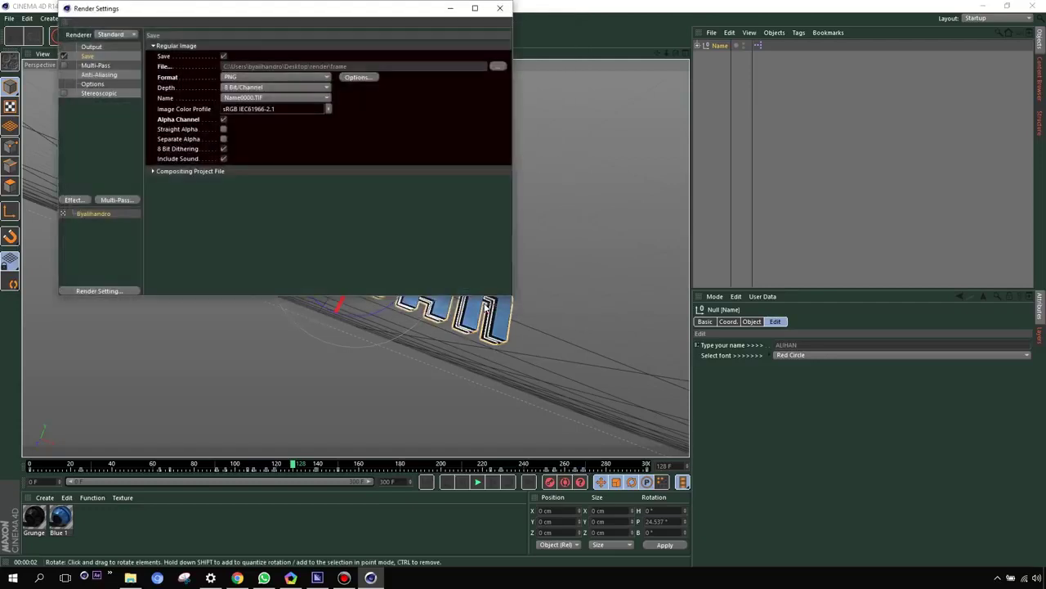
click(500, 8)
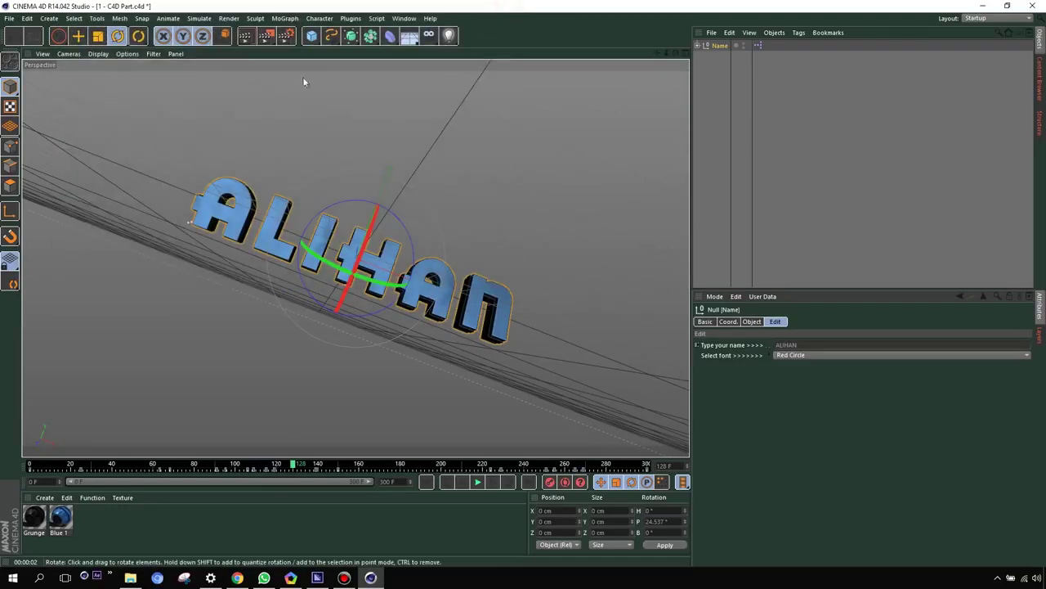
click(268, 38)
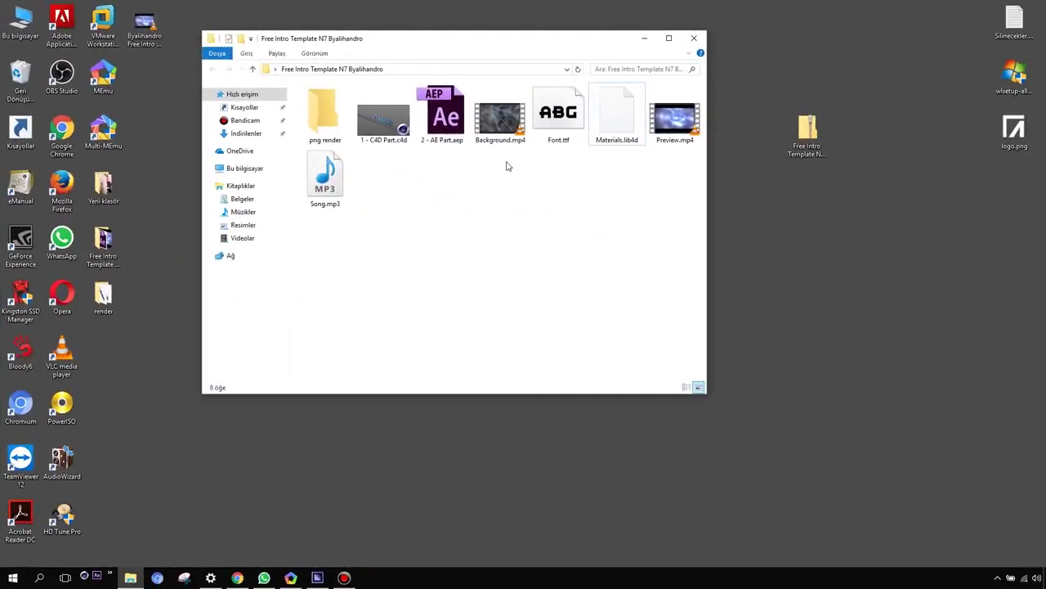
- Open 2 - AE Part.aep from the template folder and minimize File Explorer
click(444, 116)
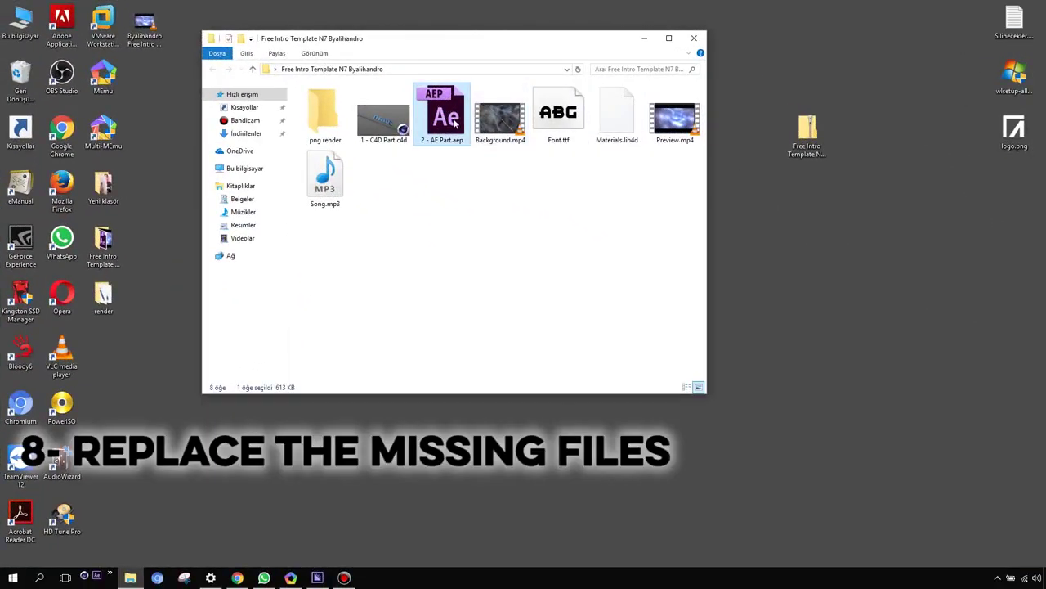
double_click(445, 116)
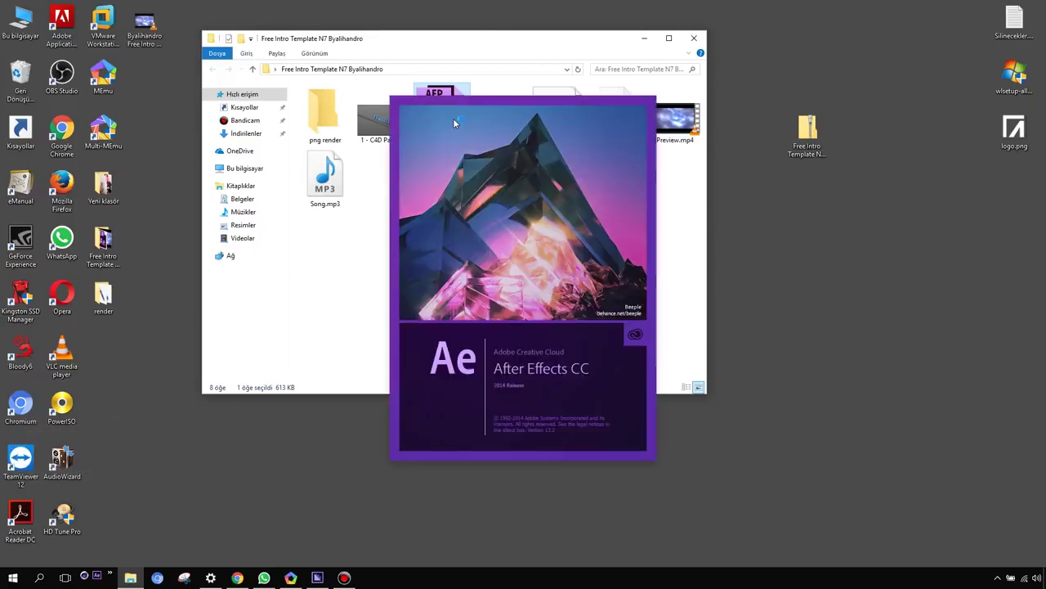
click(646, 38)
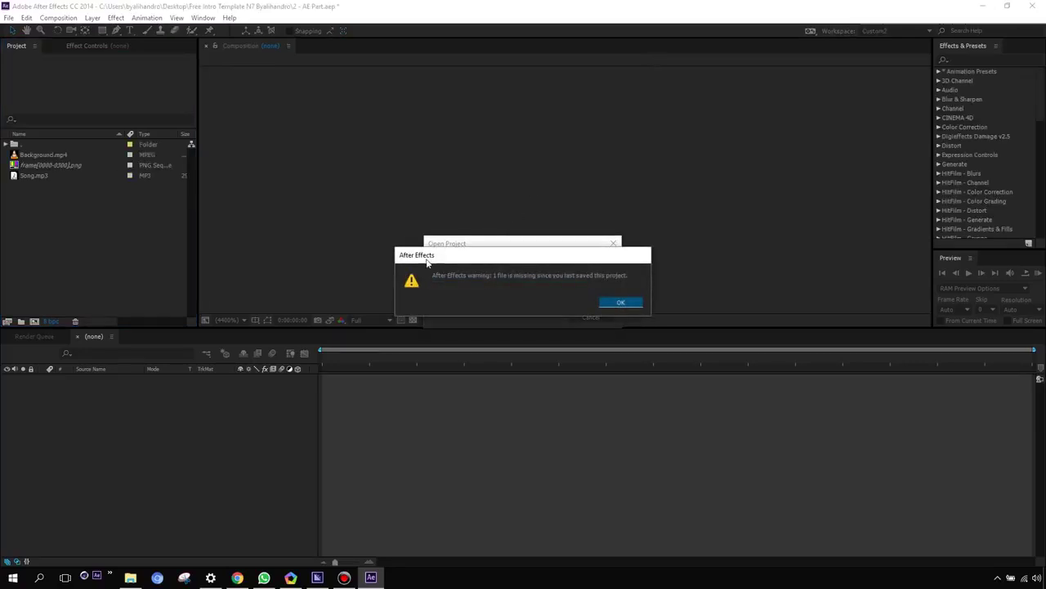
- Dismiss the missing-file warning and replace the frame[0000-0300].png footage with a file
click(622, 303)
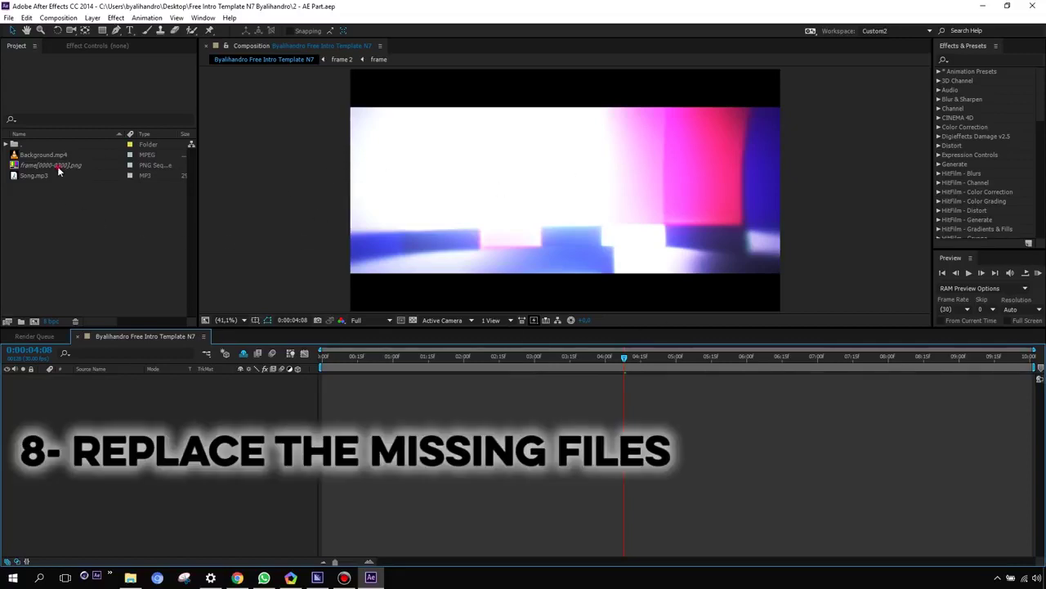
click(75, 167)
right_click(53, 166)
mouse_move(90, 258)
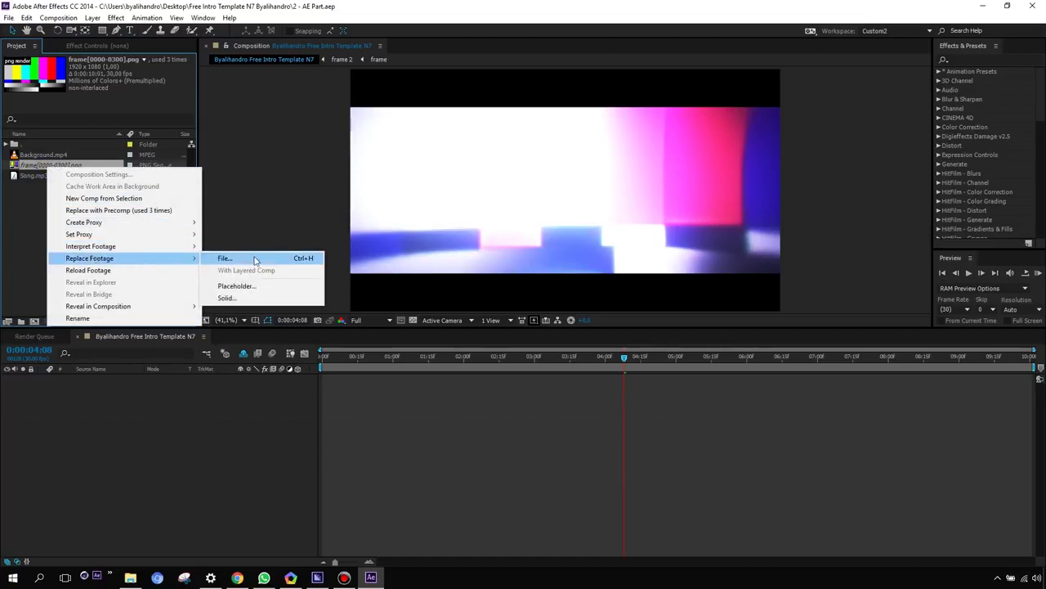
click(224, 260)
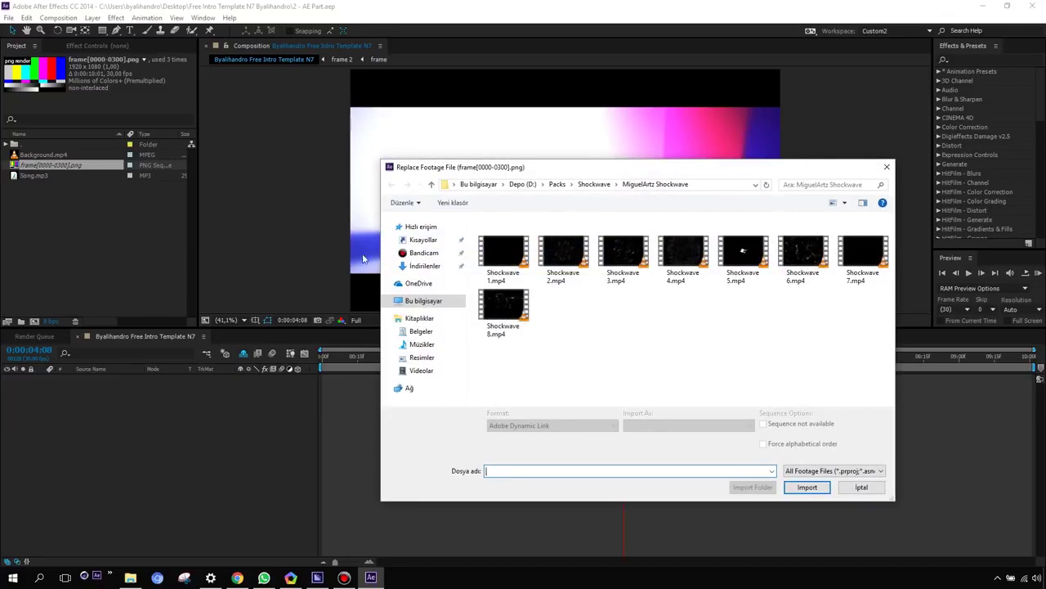
- Choose frame0000.png from Desktop\render and import it as a PNG Sequence
click(454, 184)
click(458, 197)
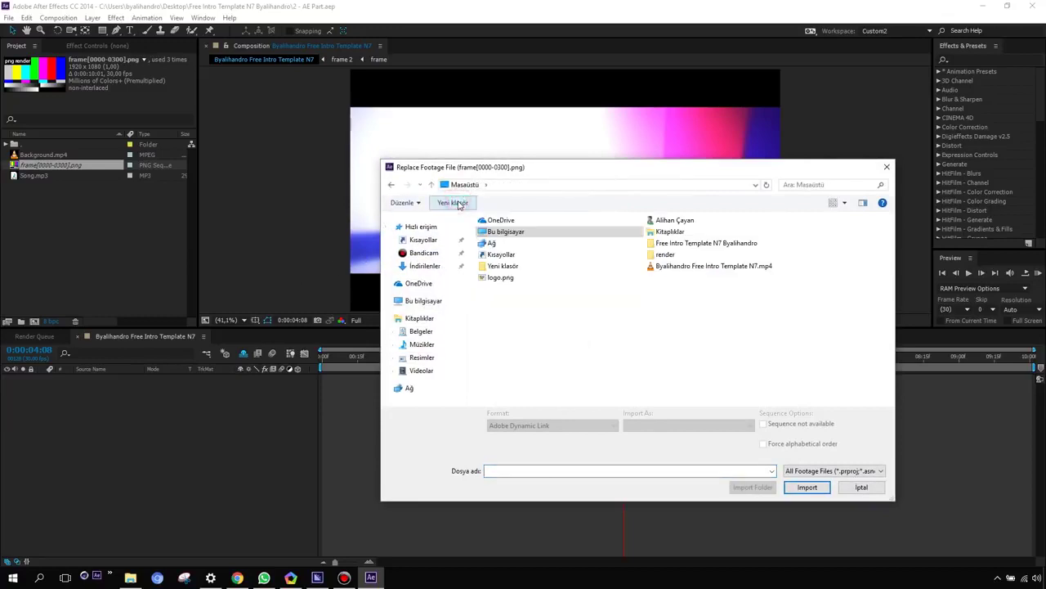
click(664, 256)
double_click(667, 257)
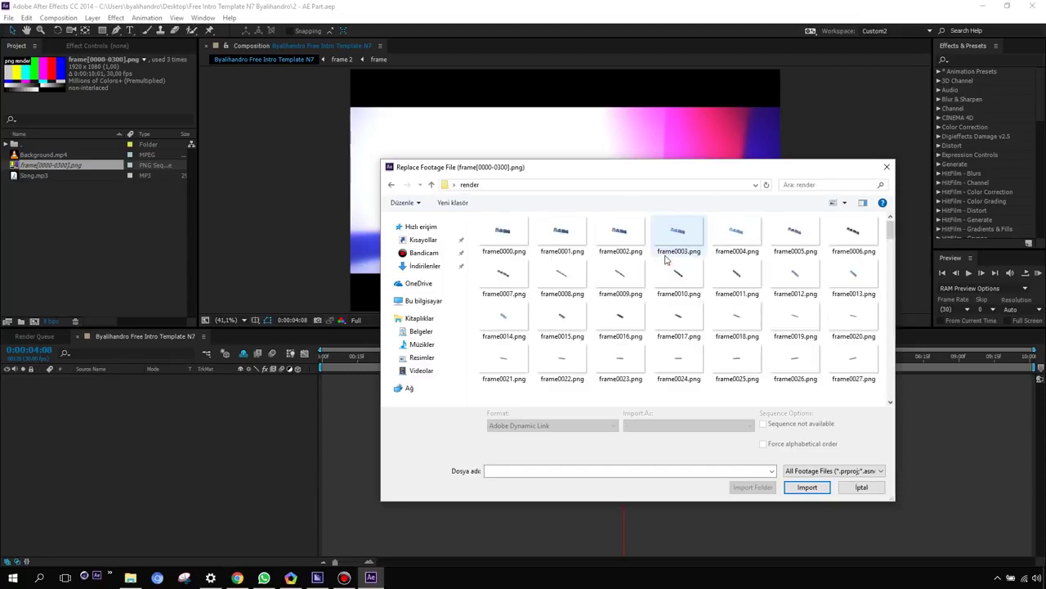
click(502, 235)
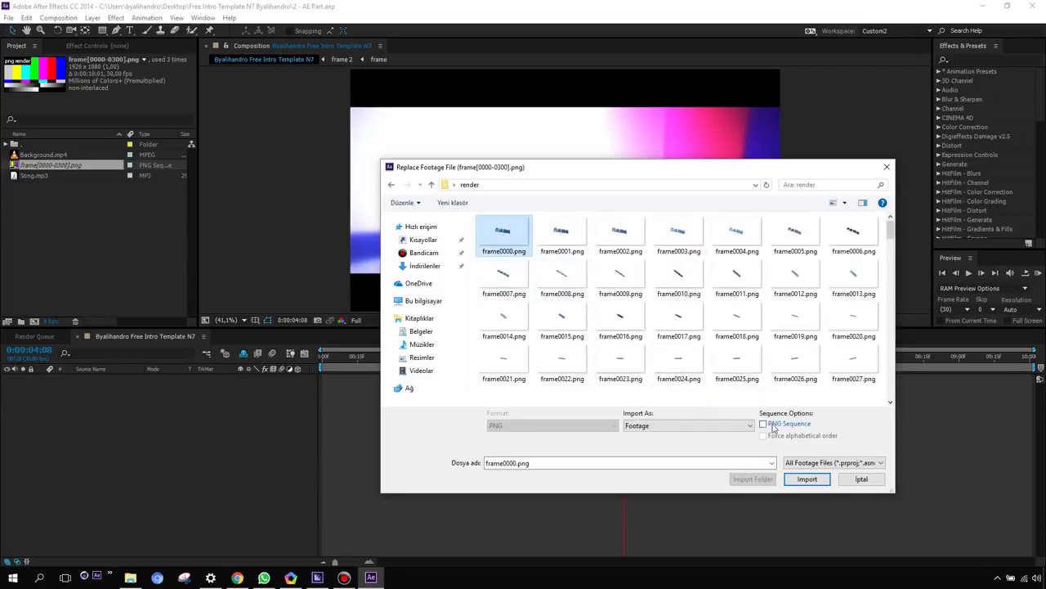
click(765, 423)
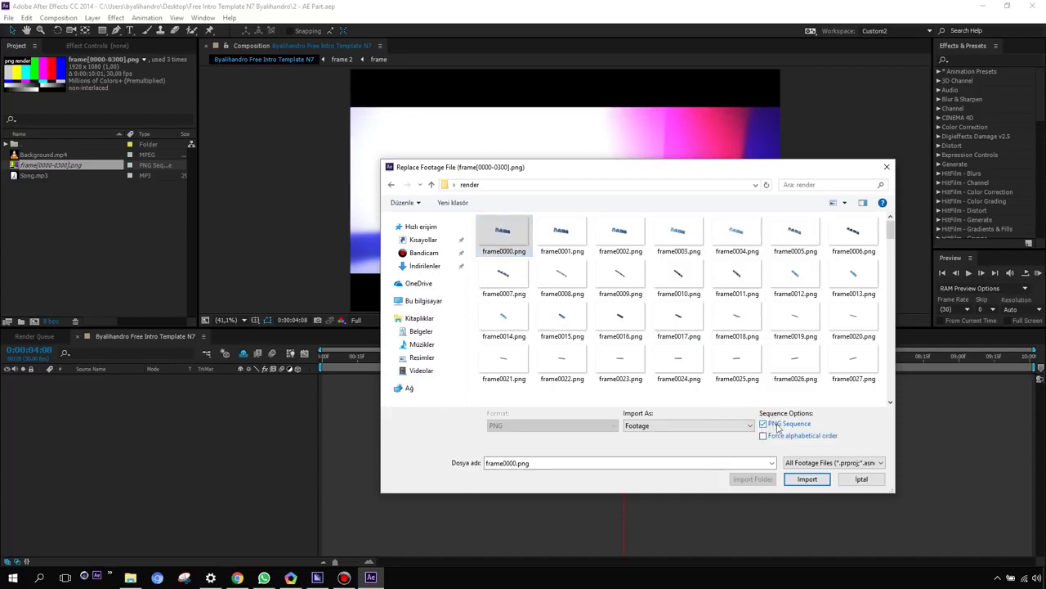
click(806, 479)
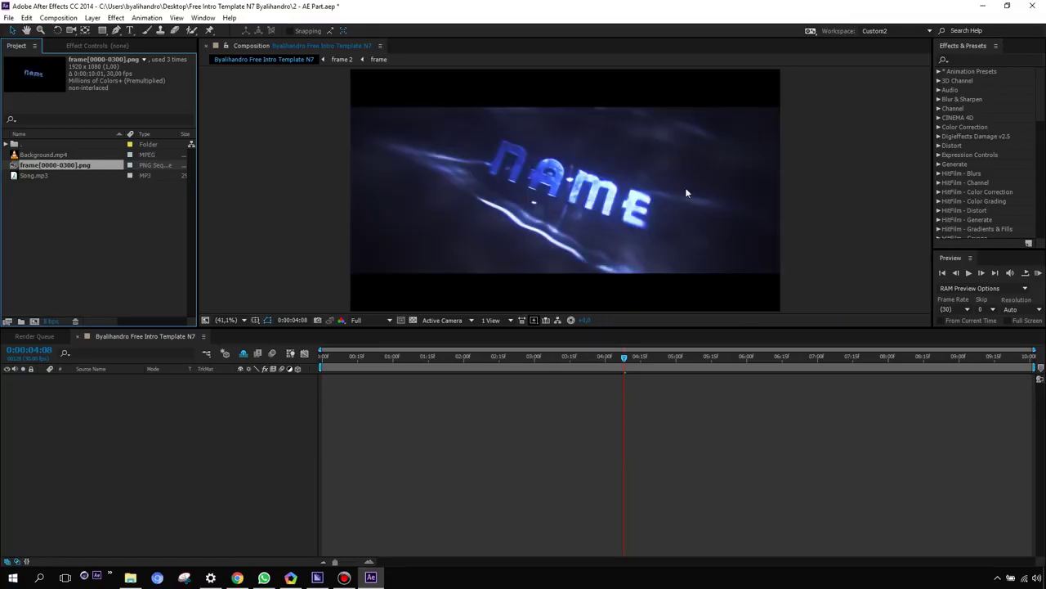
- Clear the project panel selection and choose Add to Render Queue from the Composition menu
click(41, 175)
click(41, 155)
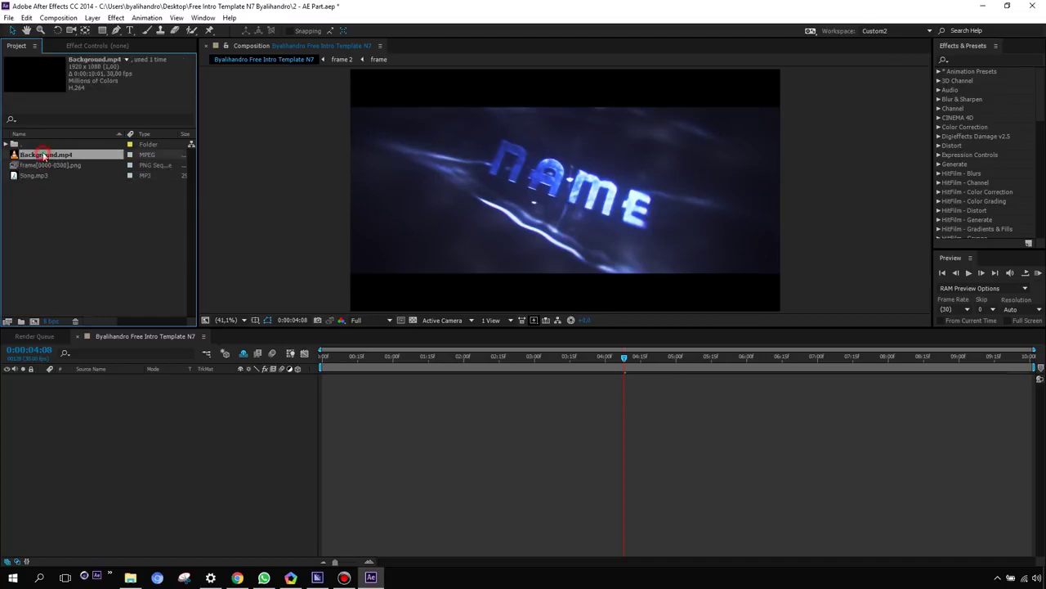
click(41, 209)
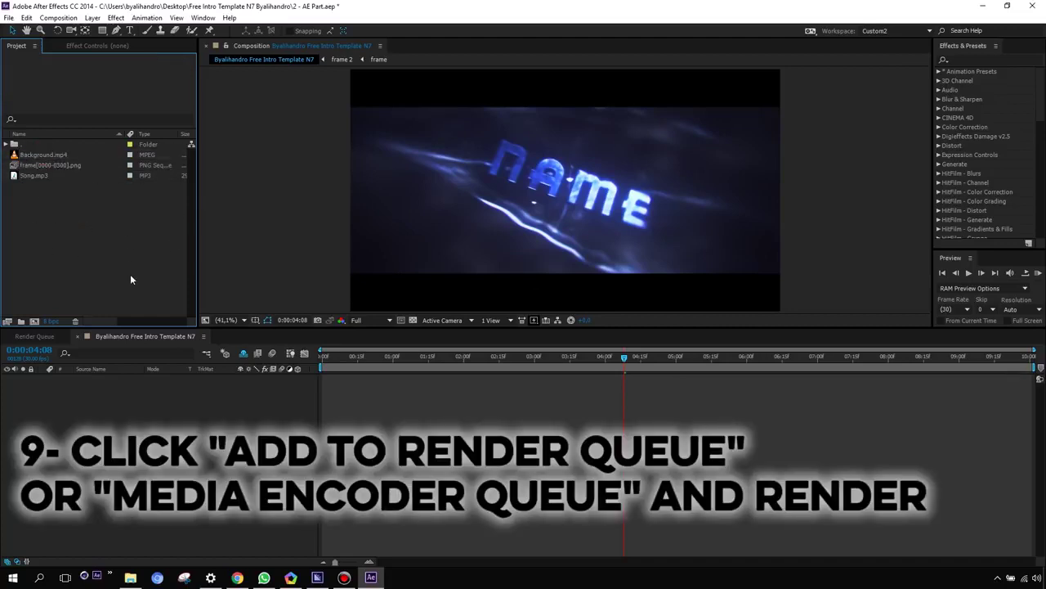
click(67, 18)
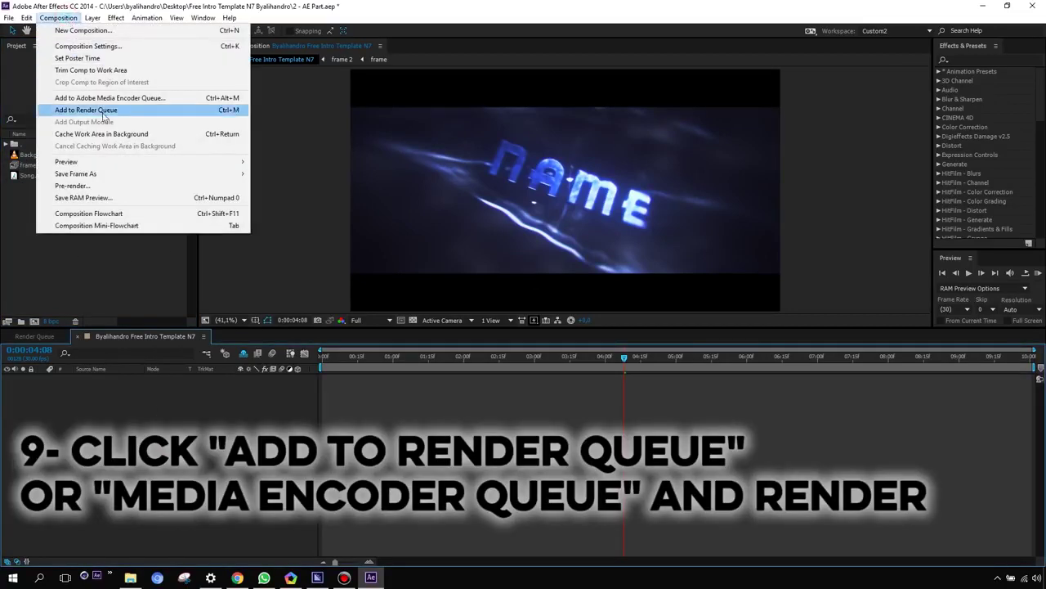